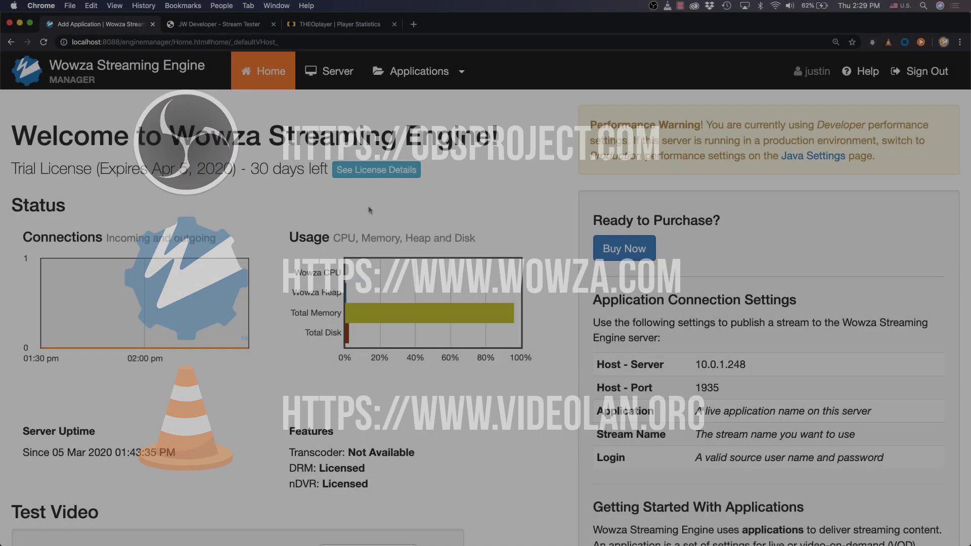
# Add a Source Authentication account with user name 'blackjack' and a confirmed password.
pyautogui.click(369, 209)
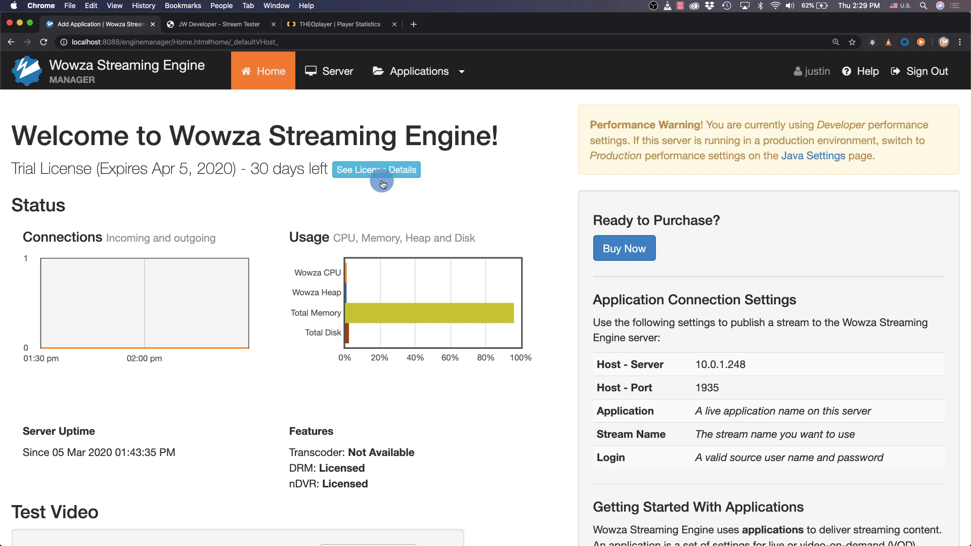
pyautogui.click(336, 76)
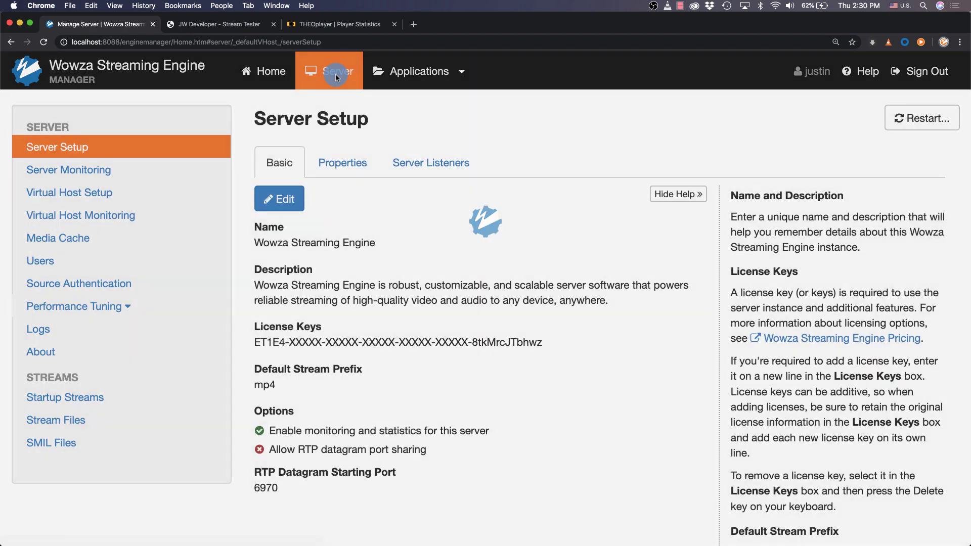
pyautogui.click(194, 280)
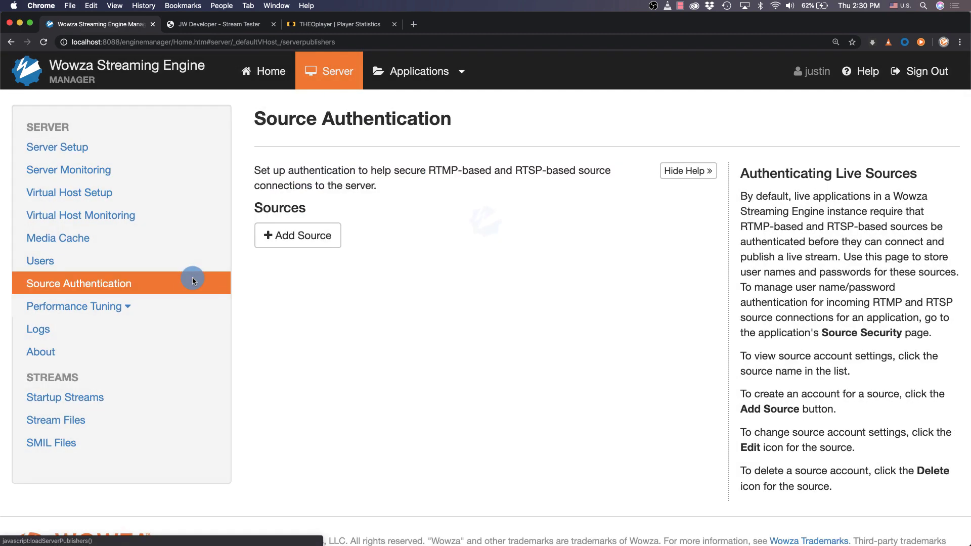
pyautogui.click(292, 234)
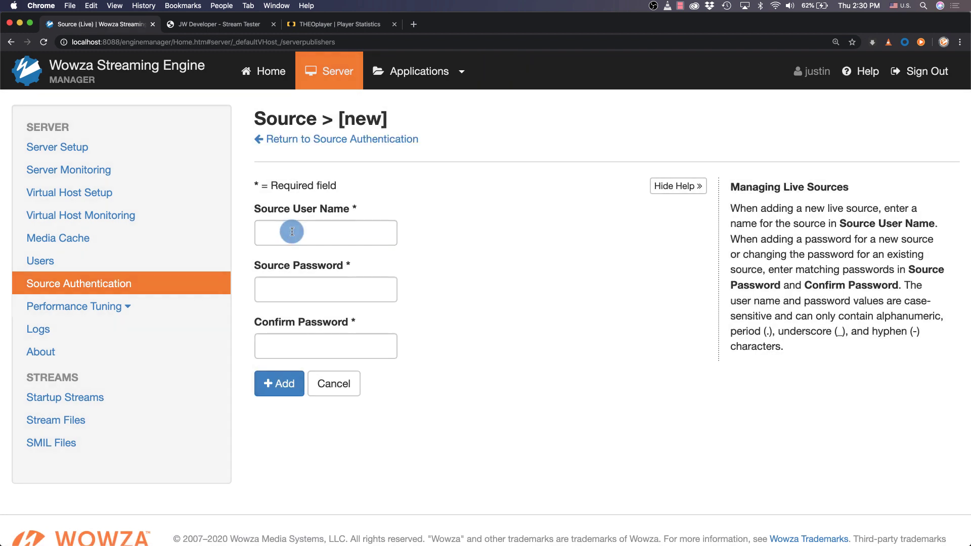
pyautogui.click(295, 235)
pyautogui.write('blackjack')
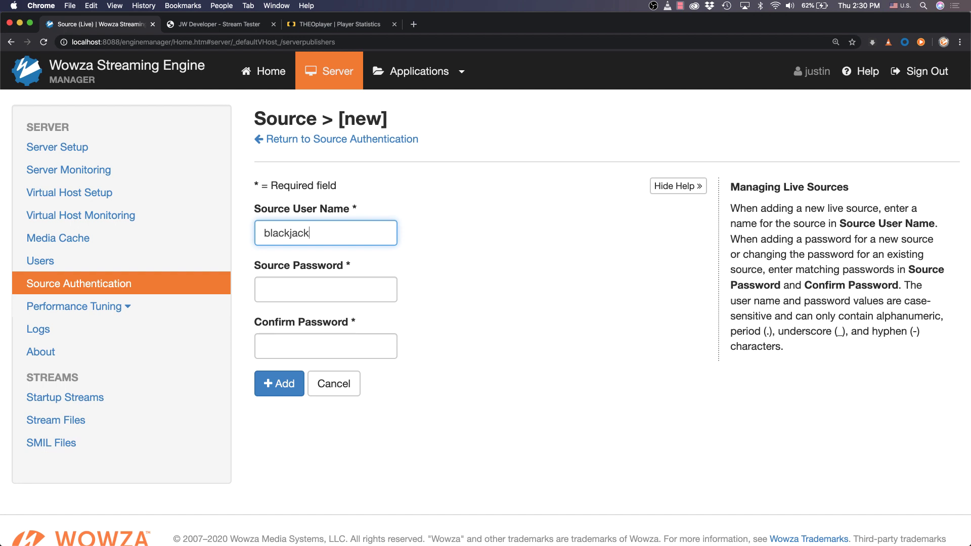
pyautogui.click(326, 289)
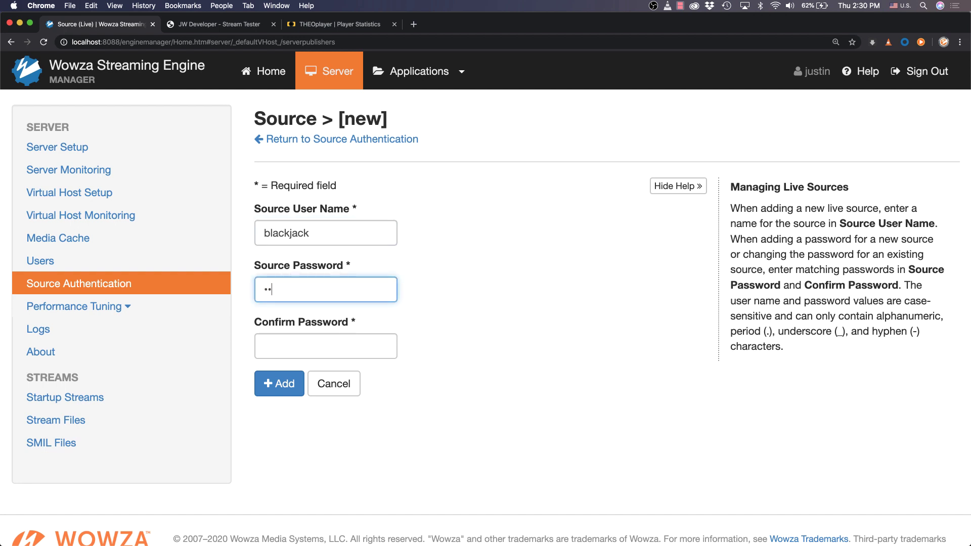
pyautogui.click(326, 346)
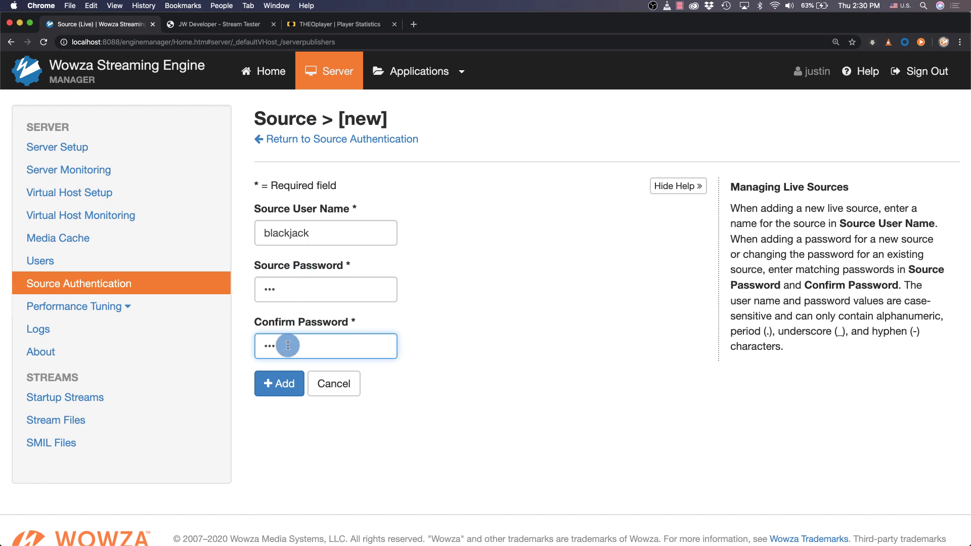
pyautogui.click(282, 384)
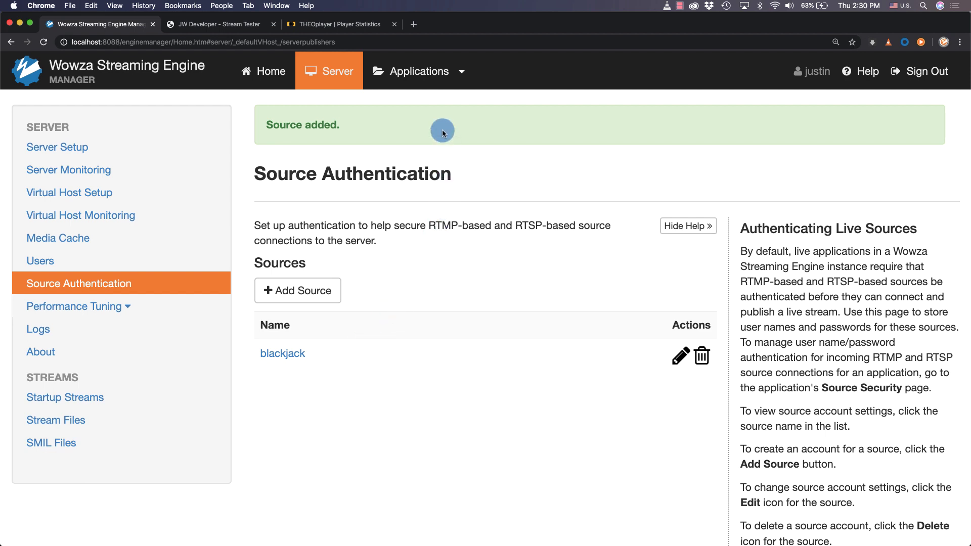
# Create a new Live application named 'orange'.
pyautogui.click(419, 77)
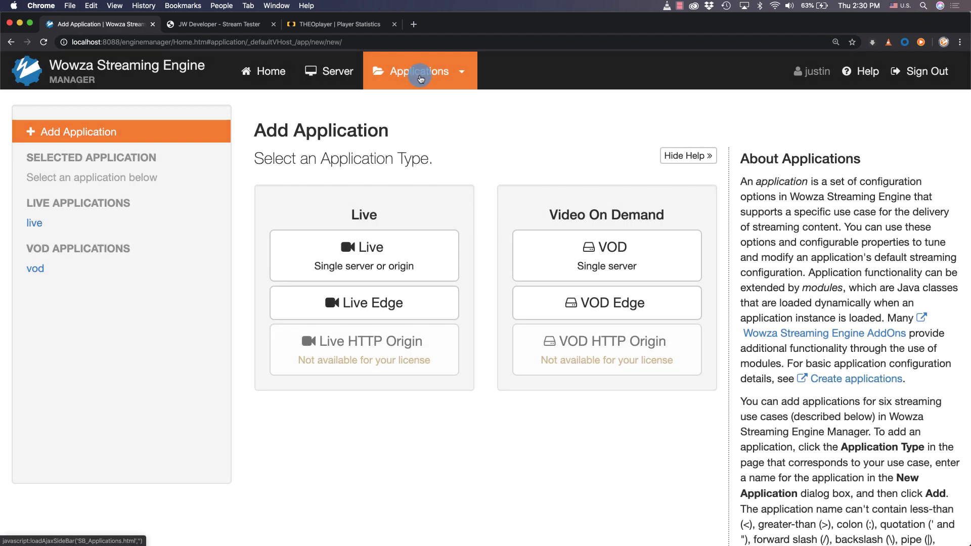
pyautogui.click(382, 260)
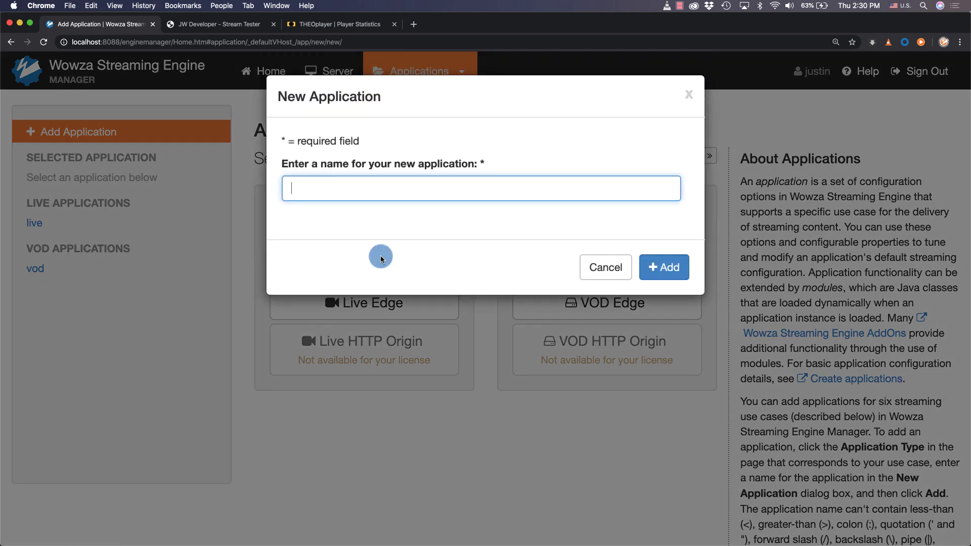
pyautogui.write('o')
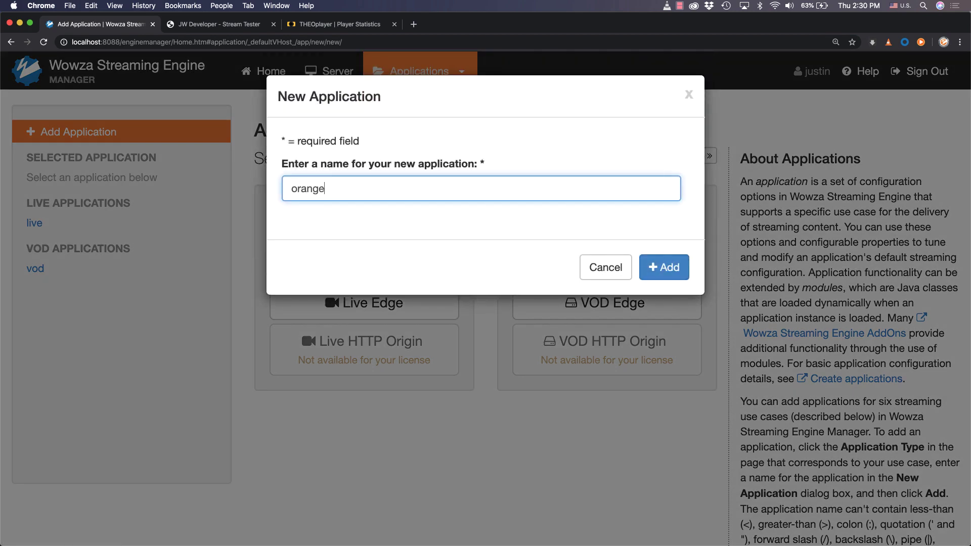
pyautogui.write('range')
pyautogui.click(652, 267)
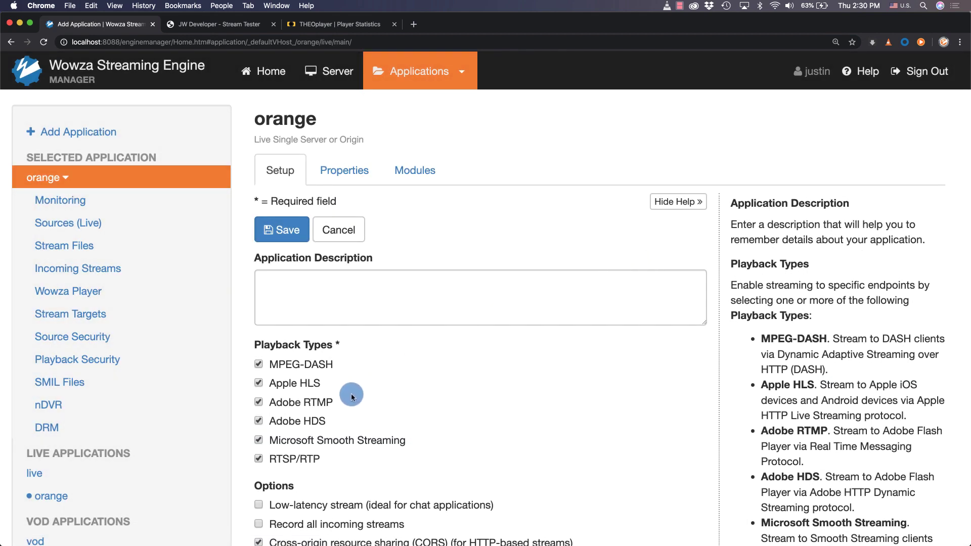
# Toggle Adobe HDS and Microsoft Smooth Streaming playback off and back on.
pyautogui.click(310, 421)
pyautogui.click(311, 440)
pyautogui.click(311, 440)
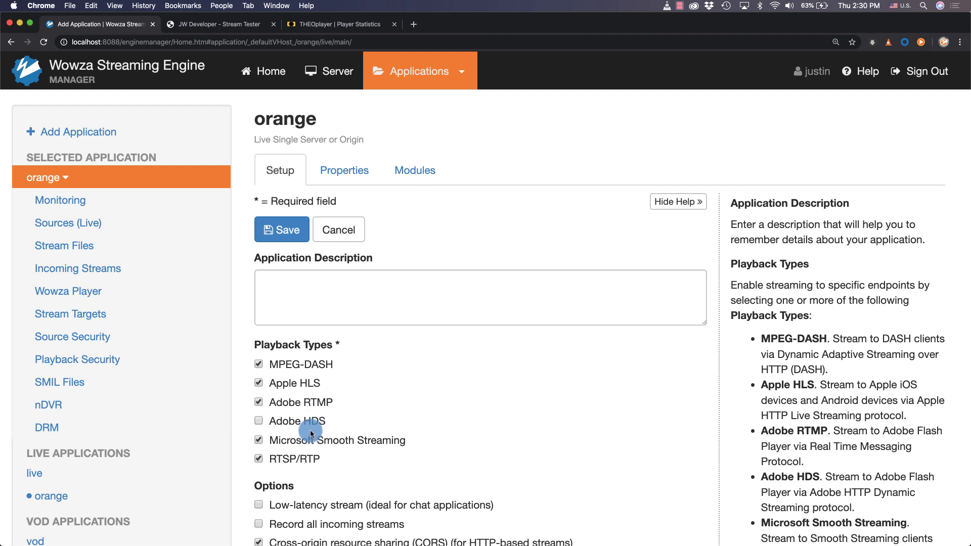
pyautogui.click(311, 421)
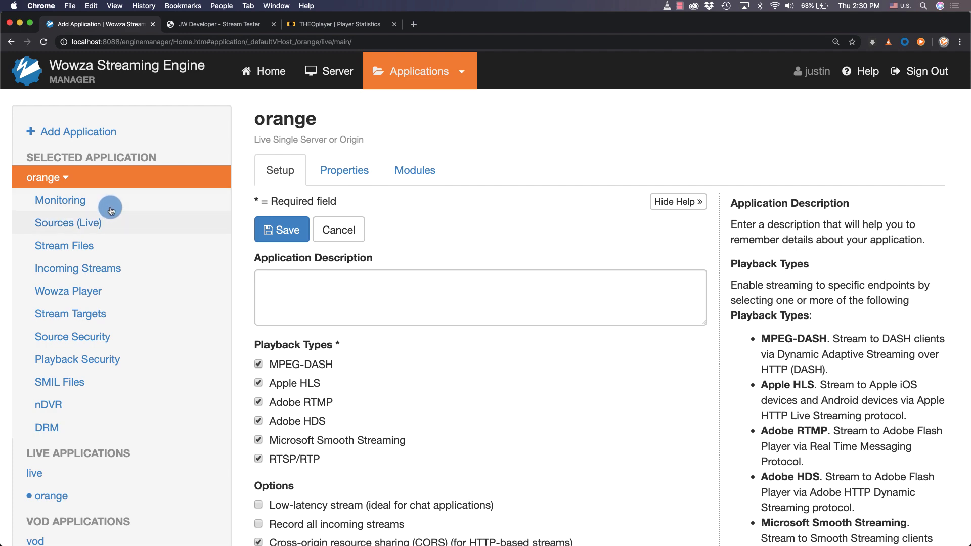
# Review orange's Source Security password options, then view its live source settings (10.0.1.248:1935).
pyautogui.click(107, 335)
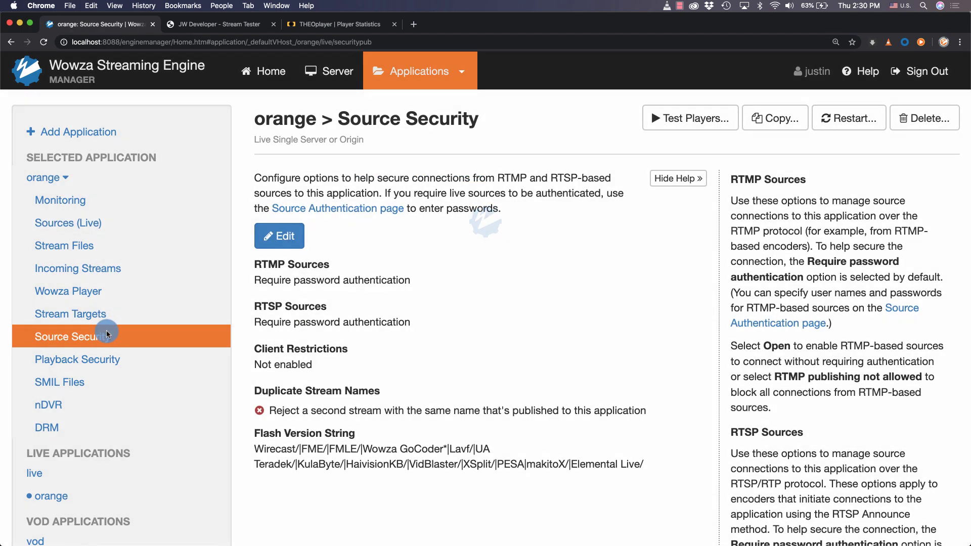
pyautogui.click(272, 241)
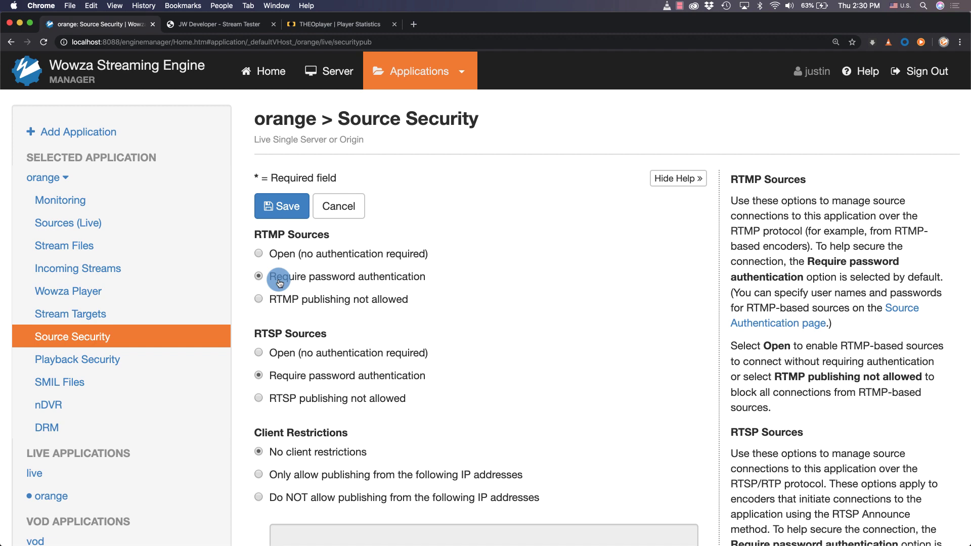
pyautogui.click(140, 226)
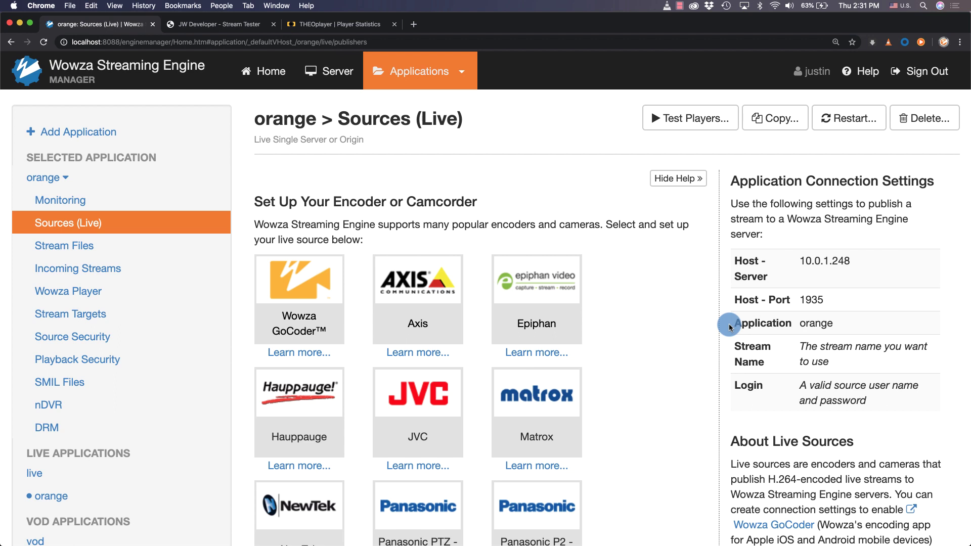
# Switch from Wowza Streaming Engine Manager to OBS Studio.
pyautogui.press('super+Tab')
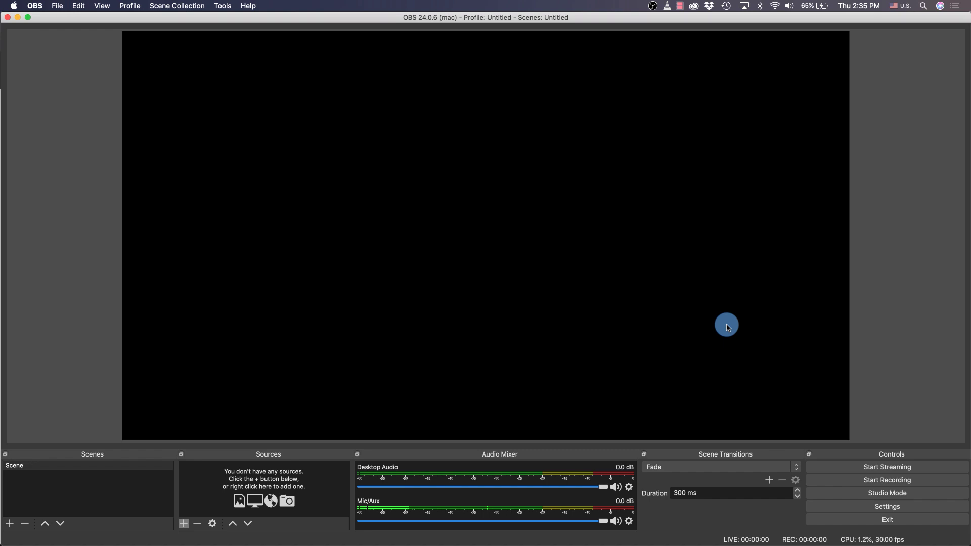
# Add a Video Capture Device source using the FaceTime HD Camera (Built-in).
pyautogui.click(184, 523)
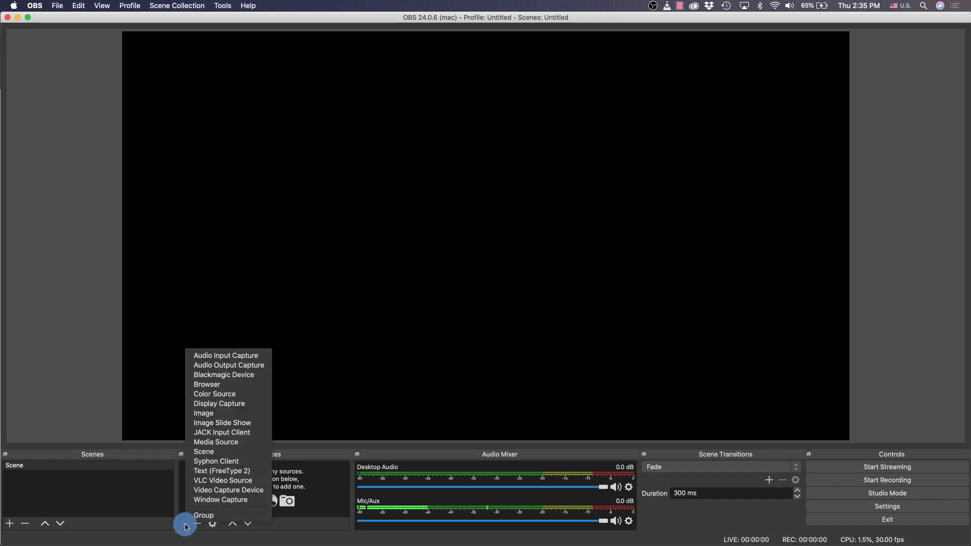
pyautogui.click(225, 492)
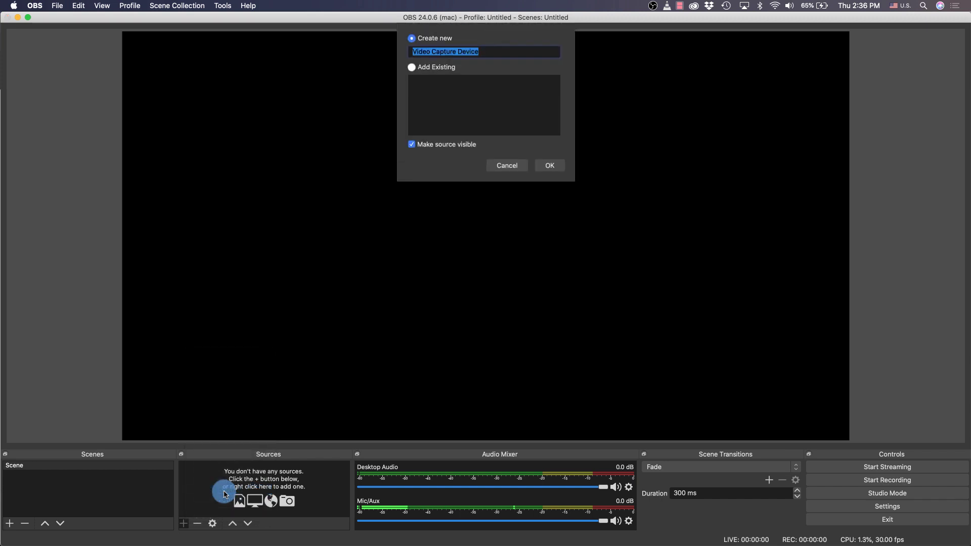
pyautogui.click(545, 167)
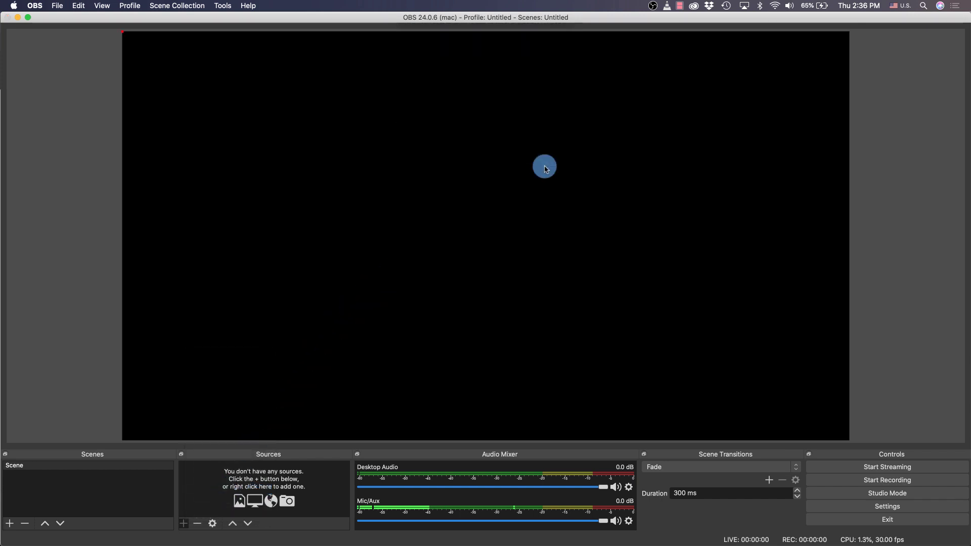
pyautogui.click(431, 324)
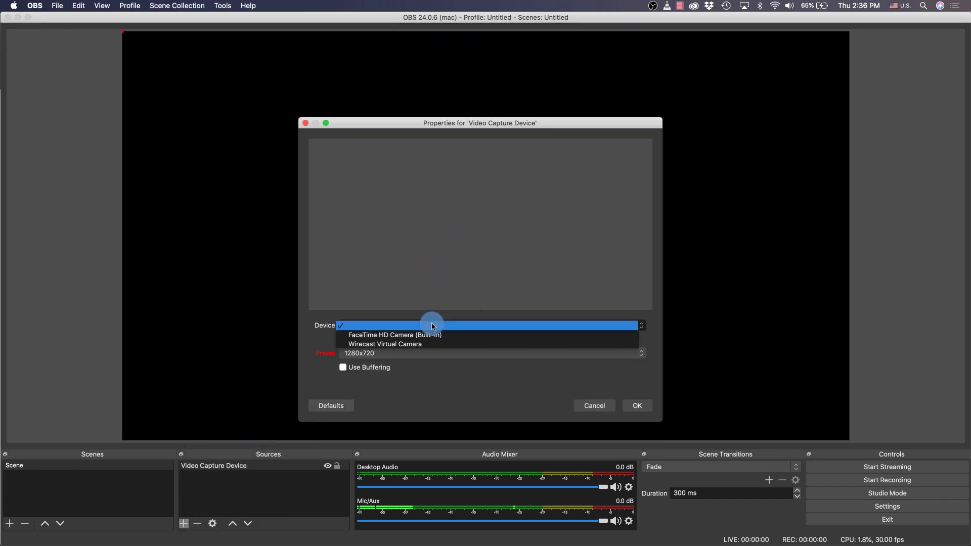
pyautogui.click(431, 329)
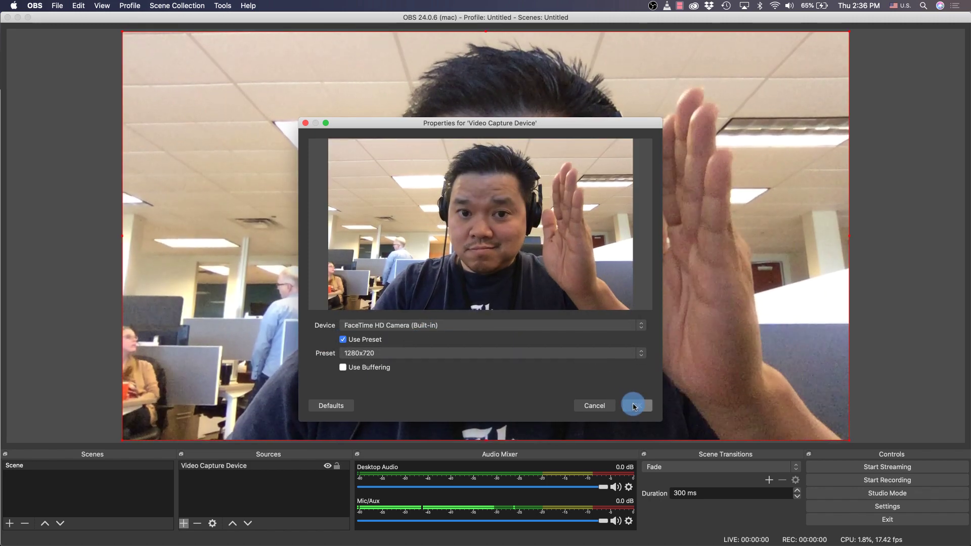
pyautogui.click(634, 406)
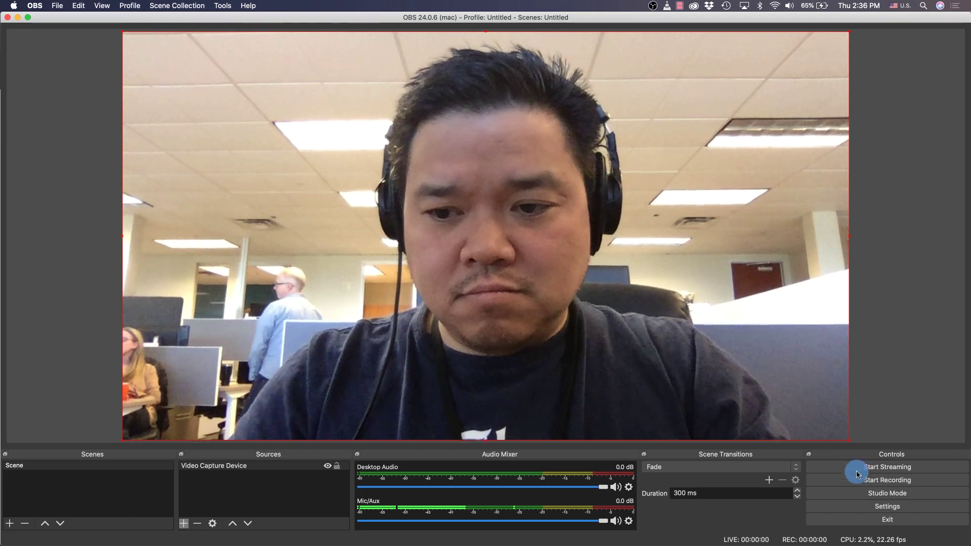
# Set the stream to custom server rtmp://10.0.1.248:1935/orange and paste the stream key.
pyautogui.click(865, 506)
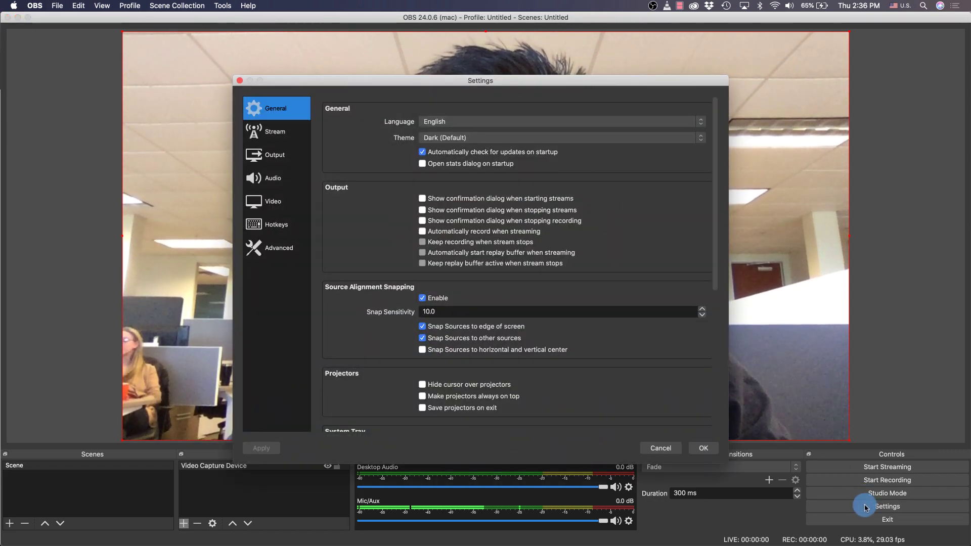
pyautogui.click(292, 141)
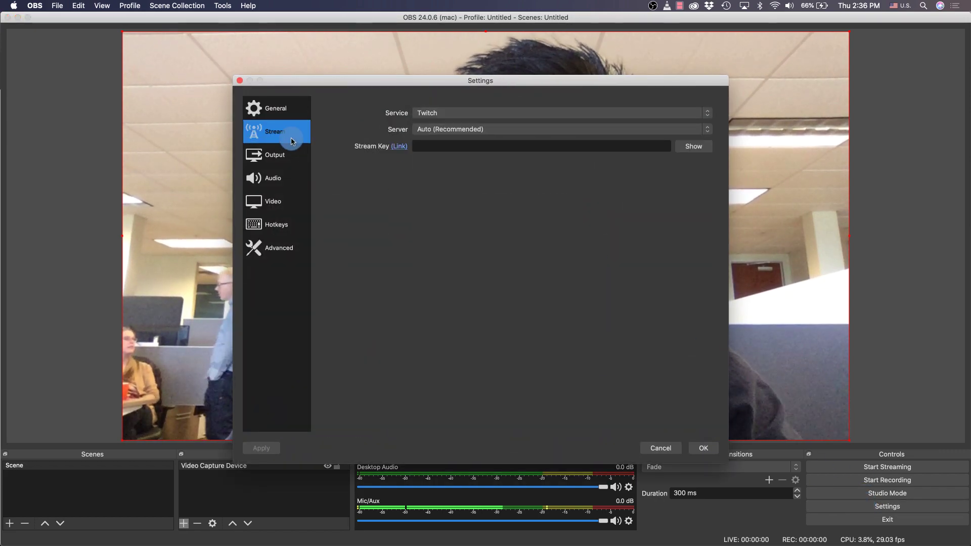
pyautogui.click(423, 115)
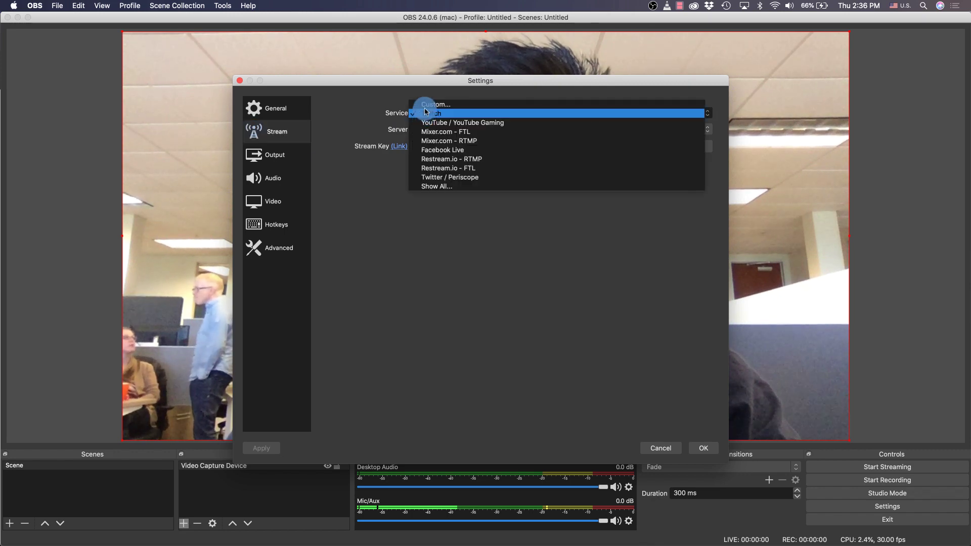
pyautogui.click(425, 104)
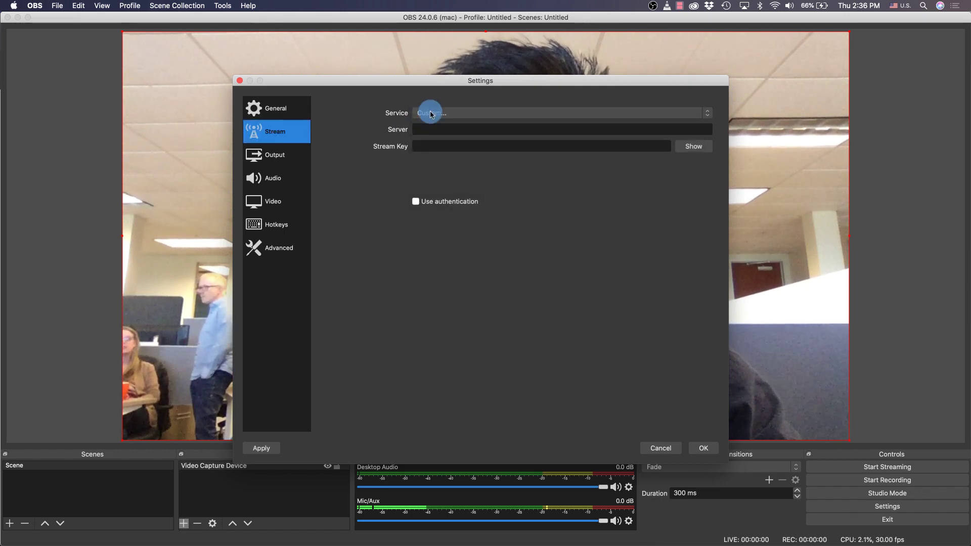
pyautogui.click(436, 130)
pyautogui.write('rtmp://10.0.1.248:1935/orange')
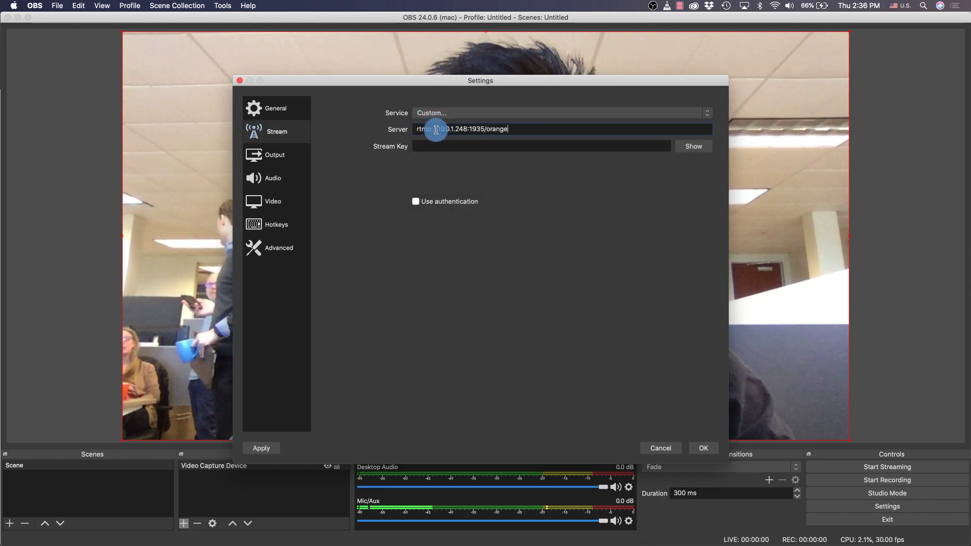
pyautogui.click(436, 146)
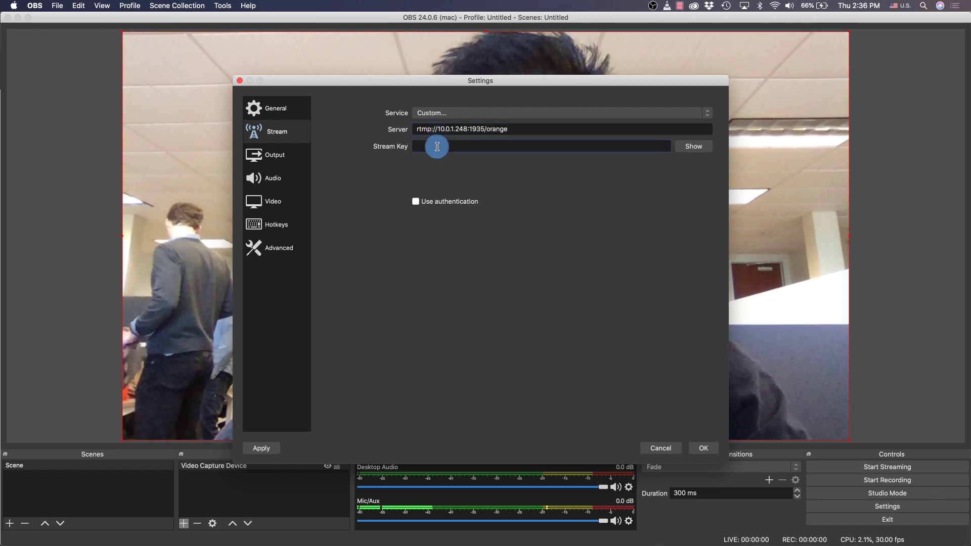
pyautogui.write('stre')
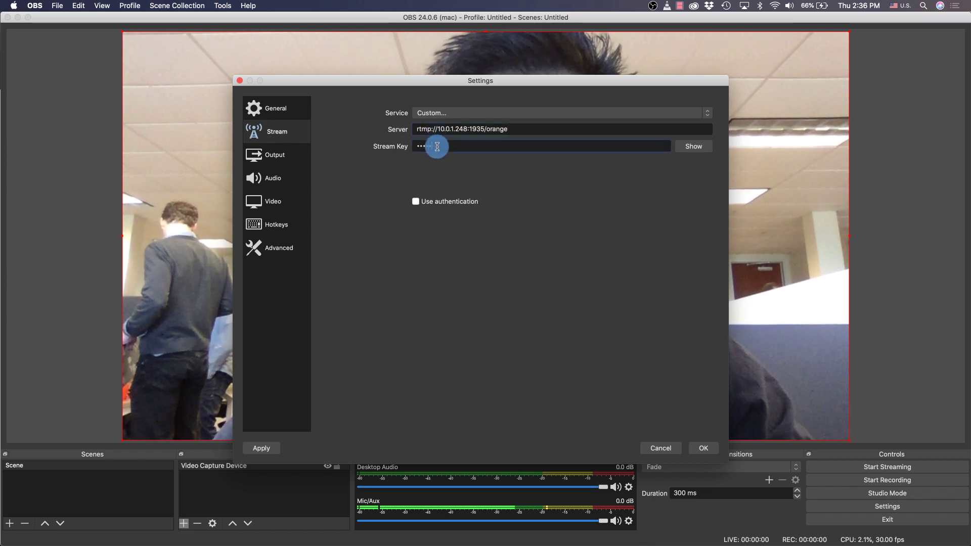
pyautogui.press('super+v')
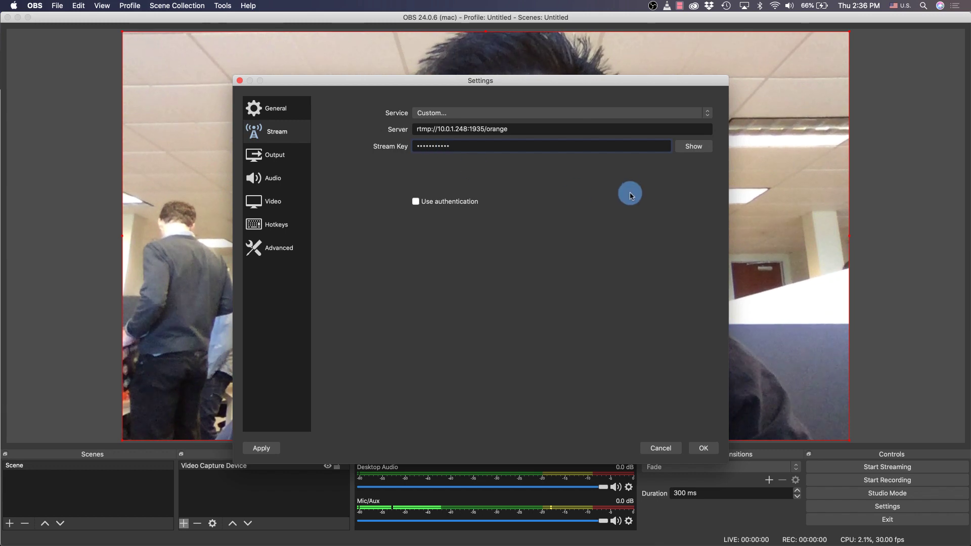
pyautogui.click(699, 147)
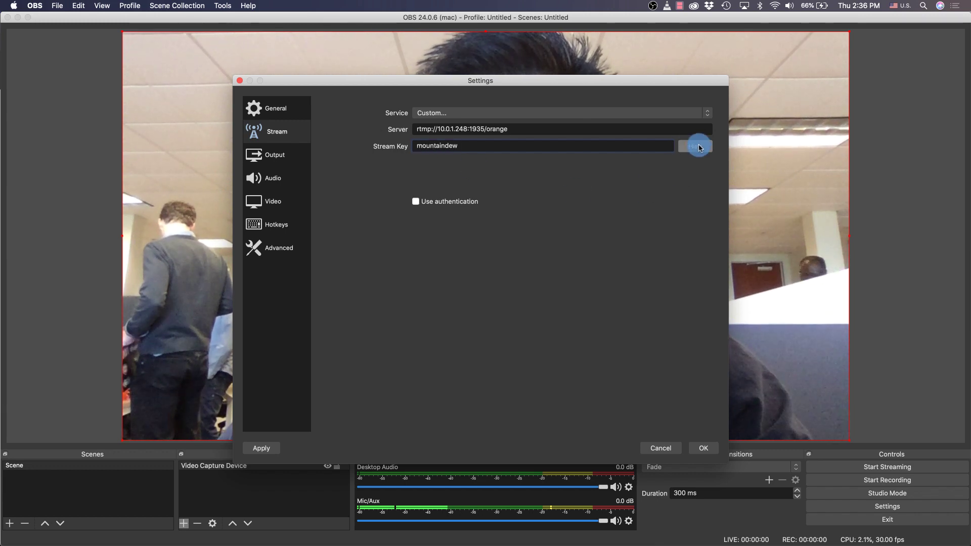
# Enable authentication with user name 'blackjack' and the source password, then save the settings.
pyautogui.click(456, 201)
pyautogui.write('b')
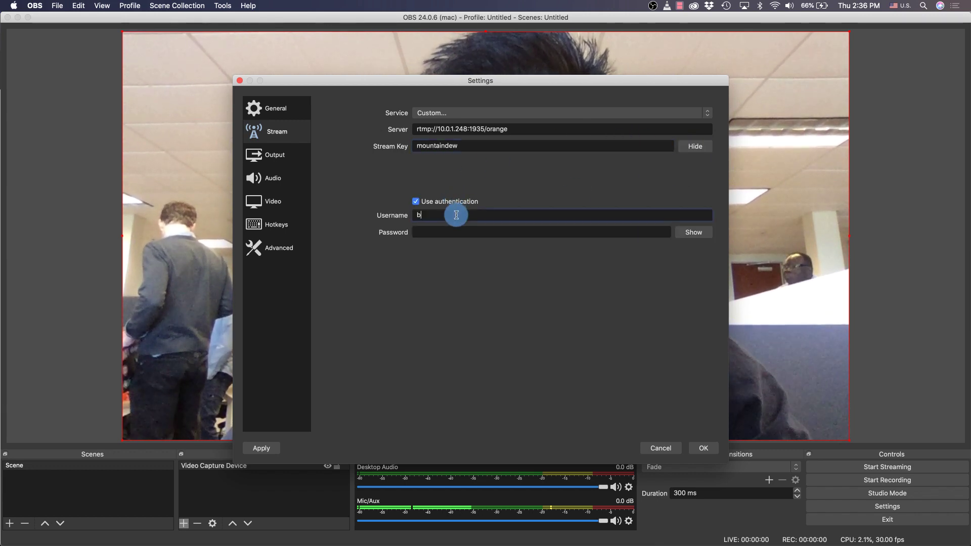
pyautogui.write('lackjack')
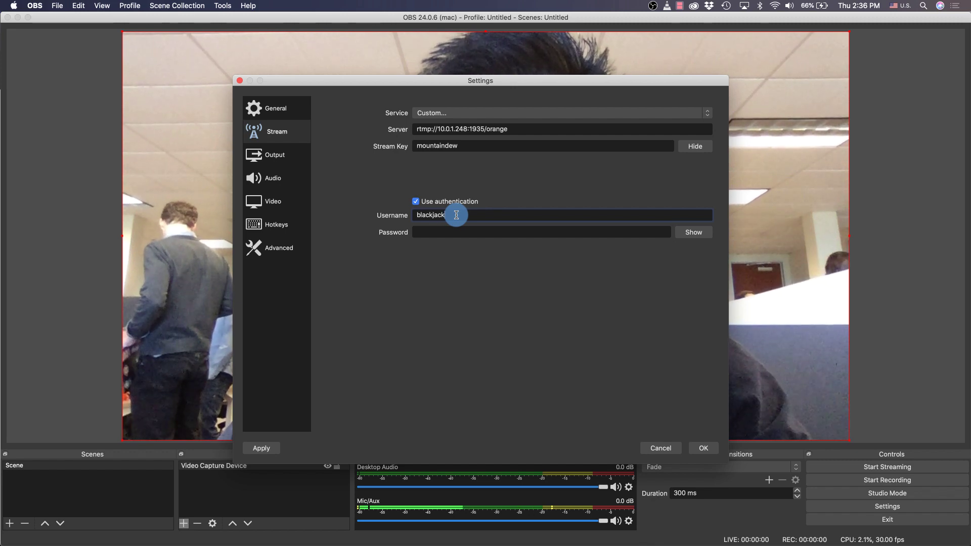
pyautogui.click(454, 228)
pyautogui.write('••')
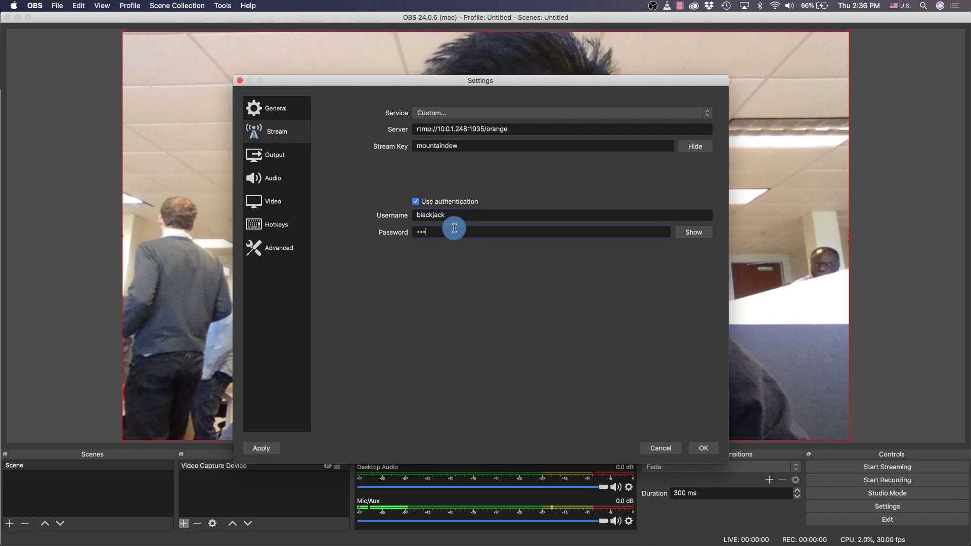
pyautogui.click(691, 232)
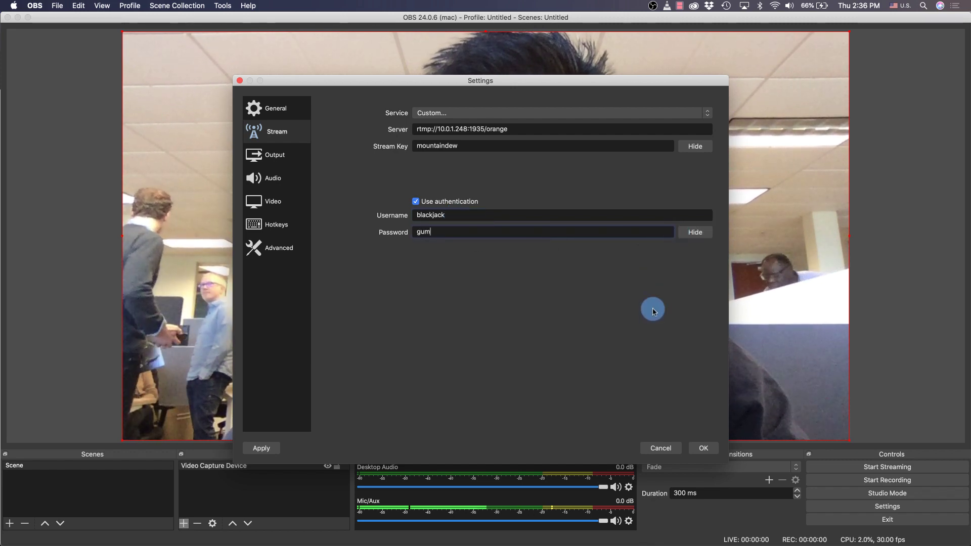
pyautogui.click(701, 448)
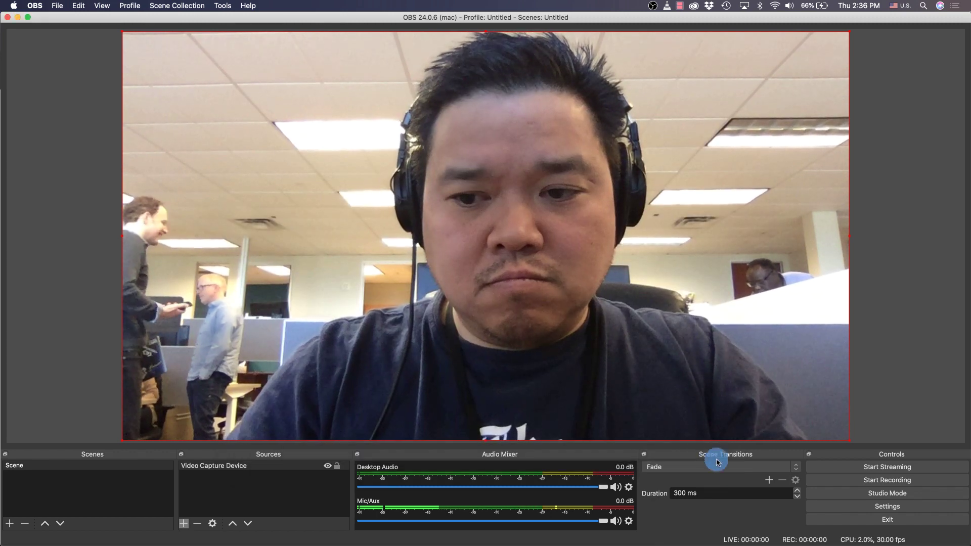
# Start streaming the webcam from OBS, then return to the Wowza manager in Chrome.
pyautogui.click(855, 467)
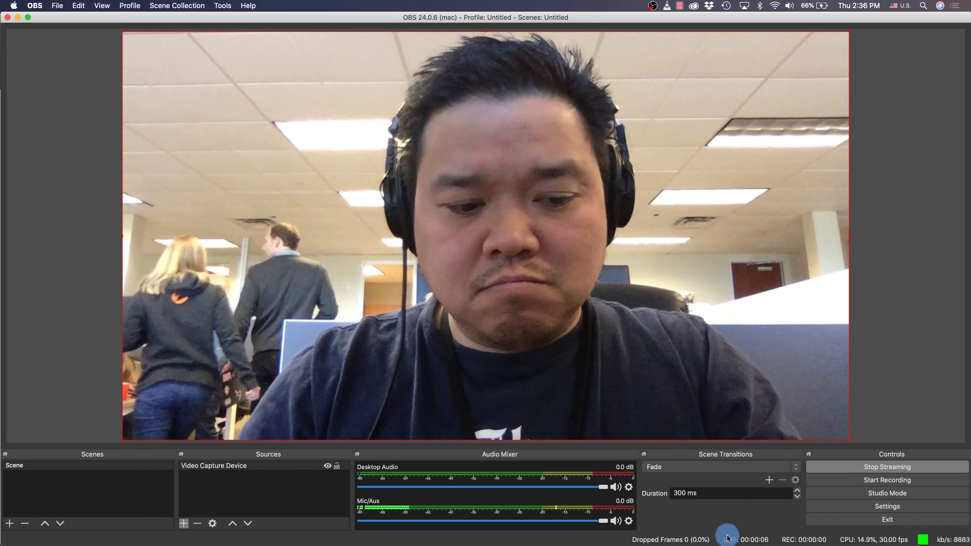
pyautogui.press('super+Tab')
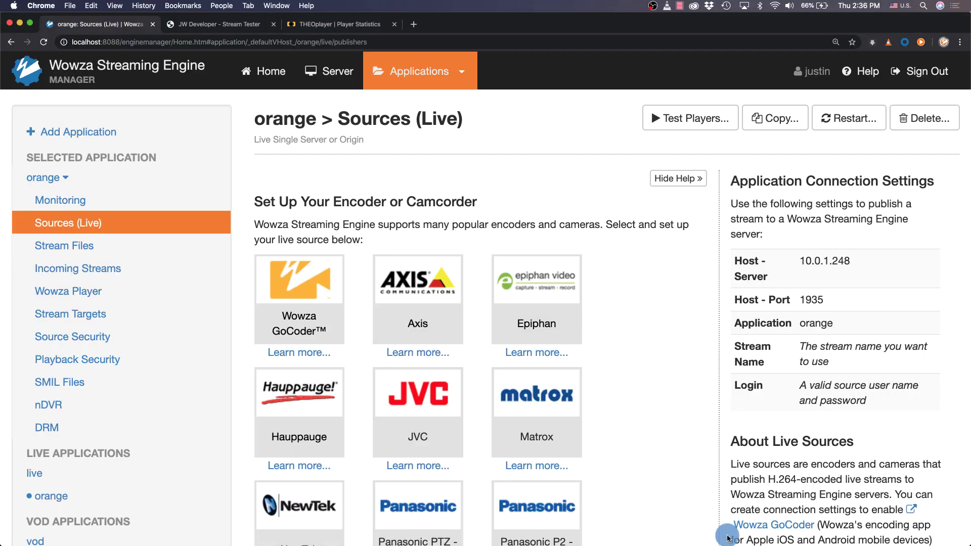
# Open the incoming mountaindew stream's details, showing it active at about 8.17 Mbits/s.
pyautogui.click(242, 297)
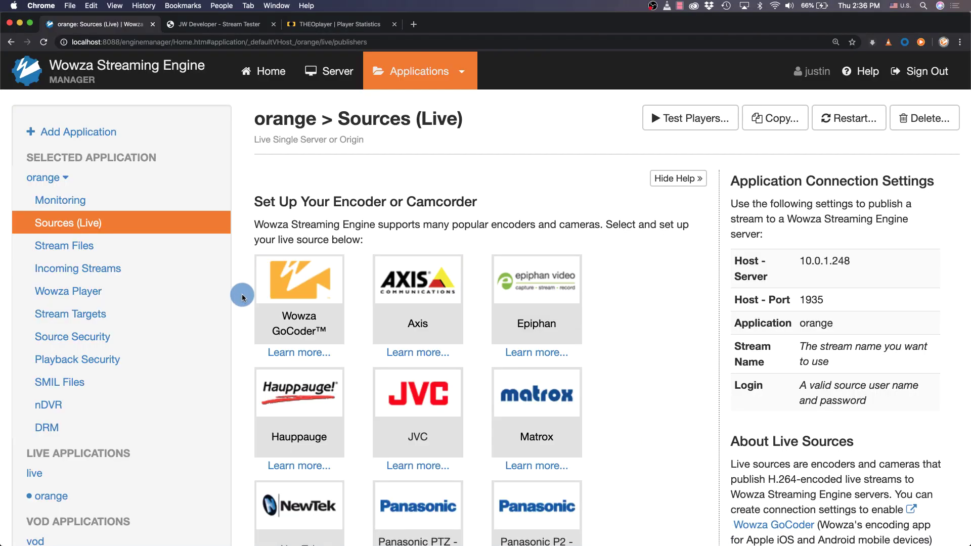
pyautogui.click(200, 277)
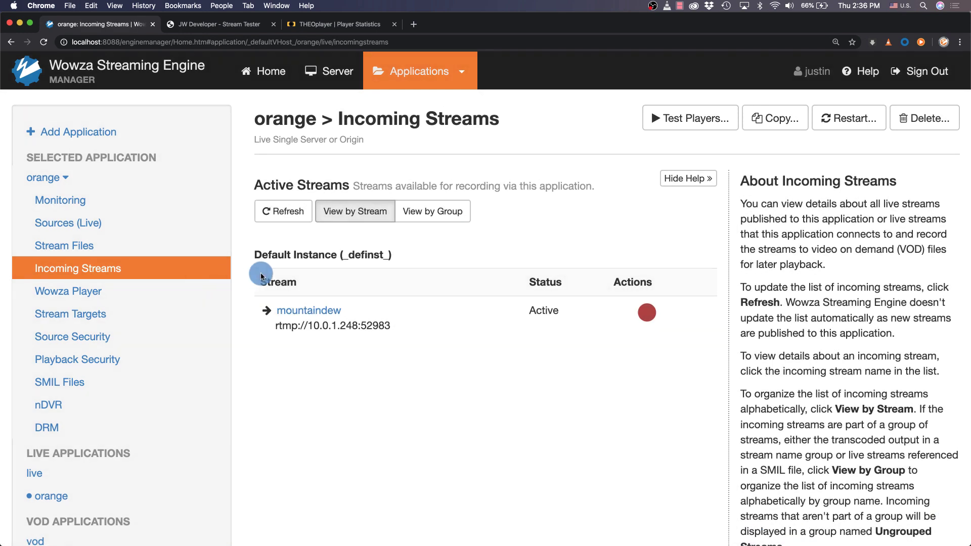
pyautogui.click(305, 311)
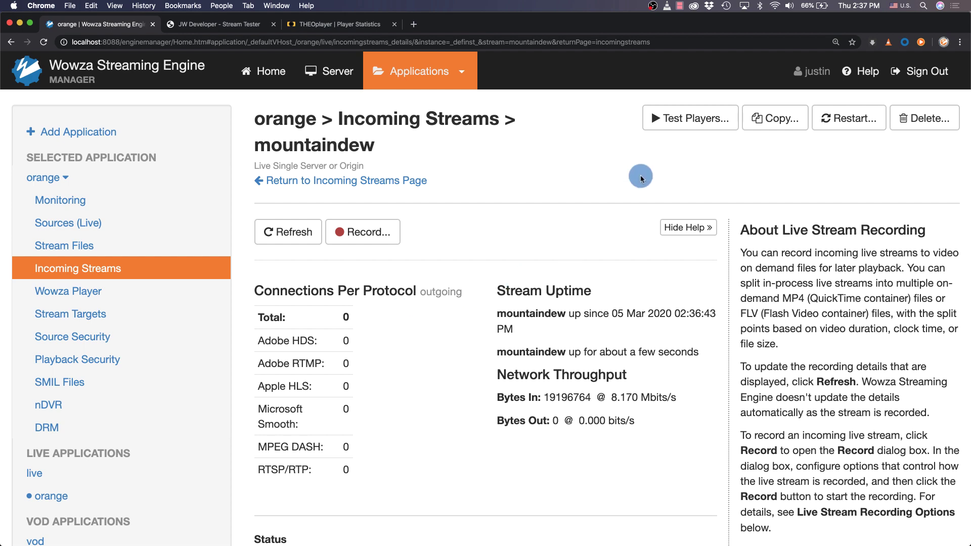
# Play the stream in the MPEG DASH test player, then check HLS, RTMP, HDS, Smooth and Mobile tabs.
pyautogui.click(660, 120)
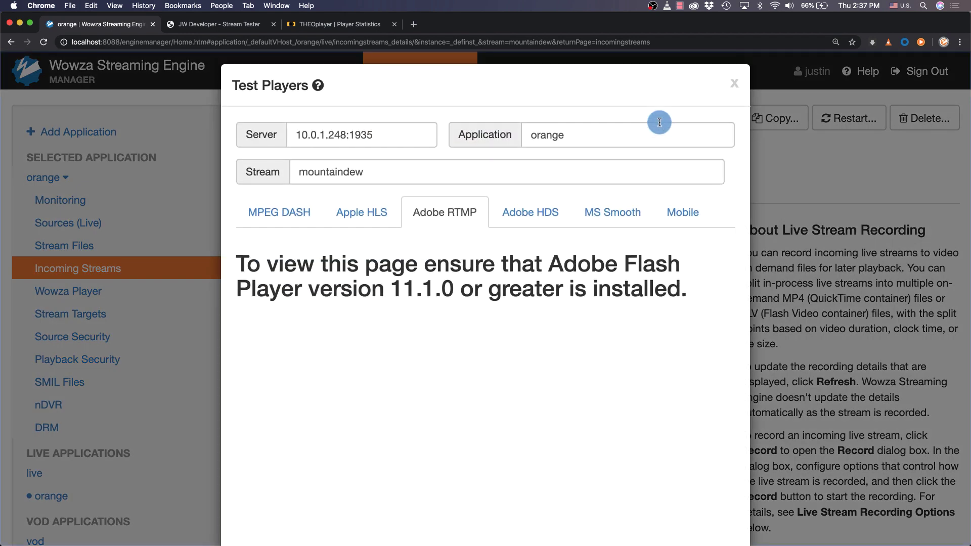
pyautogui.click(296, 212)
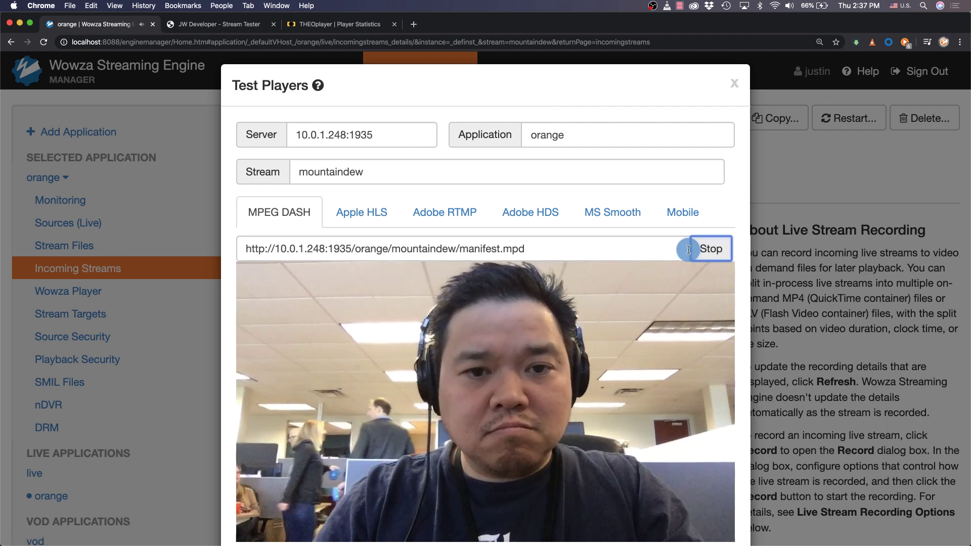
pyautogui.click(346, 212)
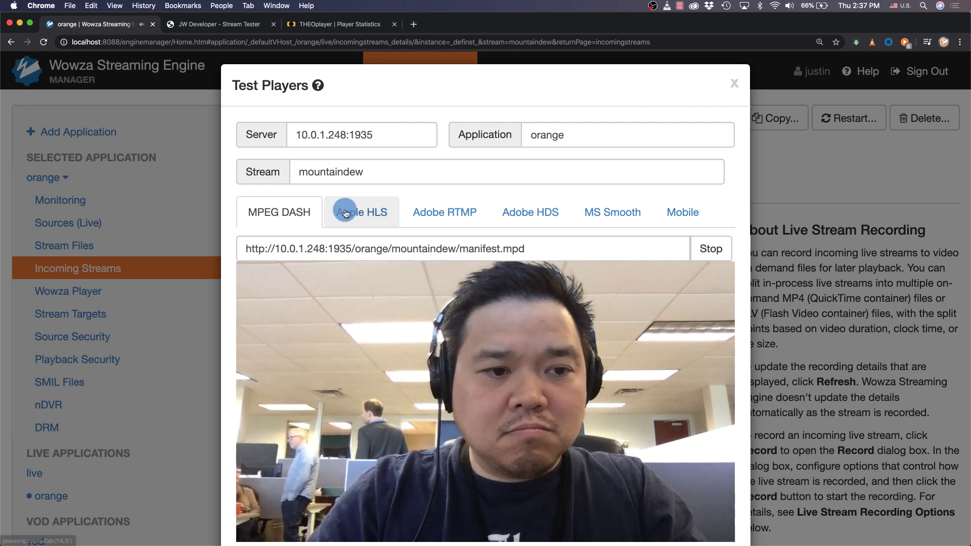
pyautogui.click(419, 213)
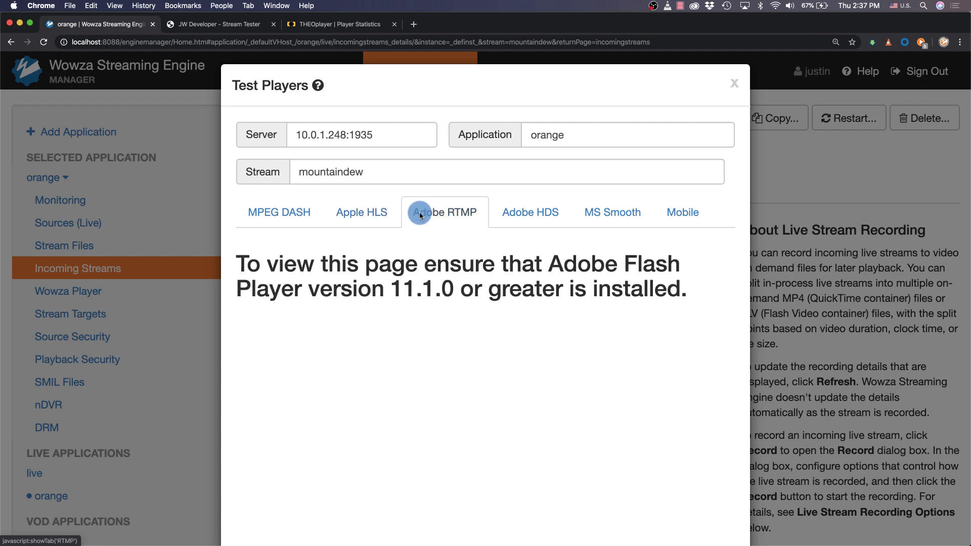
pyautogui.click(507, 217)
pyautogui.click(574, 217)
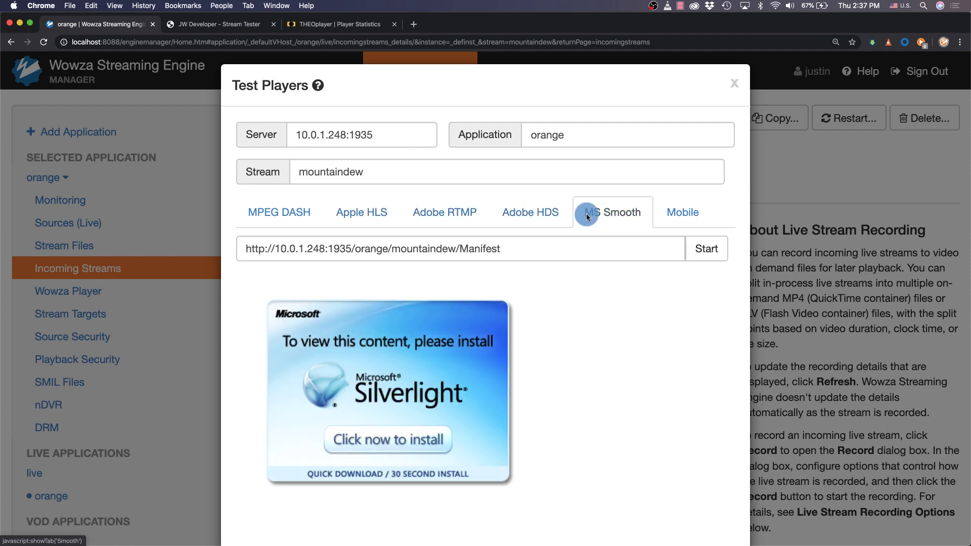
pyautogui.click(676, 217)
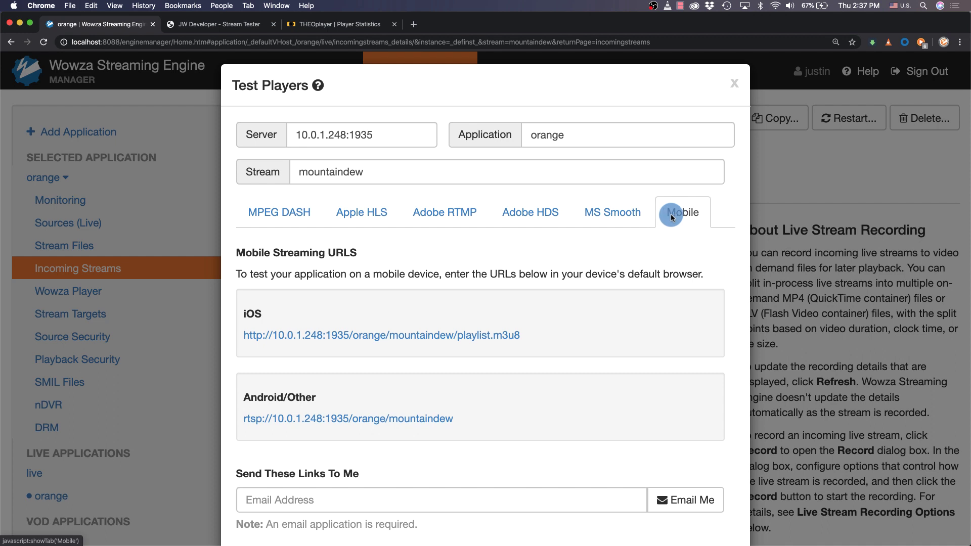
# Play the copied iOS playlist.m3u8 URL as a network stream in VLC, then close the video.
pyautogui.moveTo(531, 337); pyautogui.dragTo(242, 338)
pyautogui.press('super+c')
pyautogui.press('super+Tab')
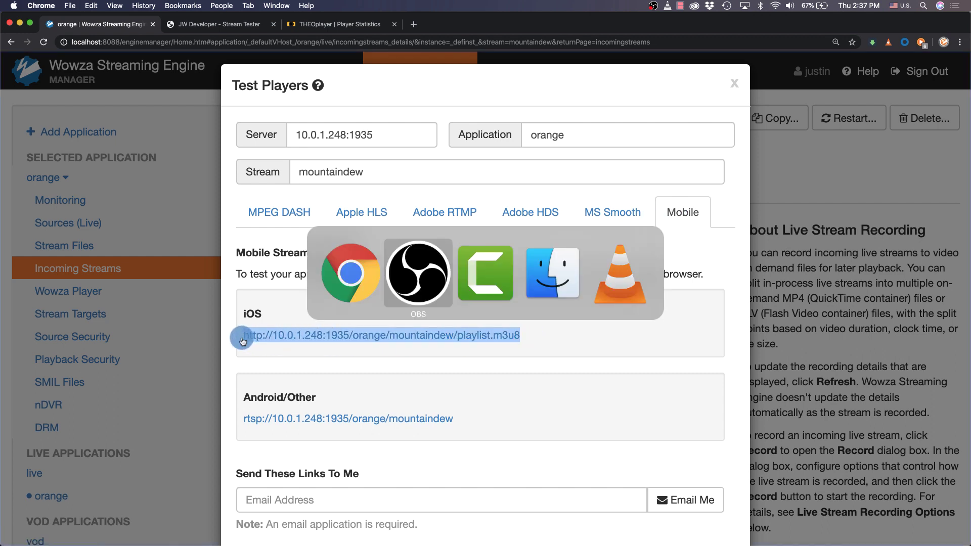
pyautogui.press('super+Tab')
pyautogui.press('super+Tab')
pyautogui.press('super+Tab')
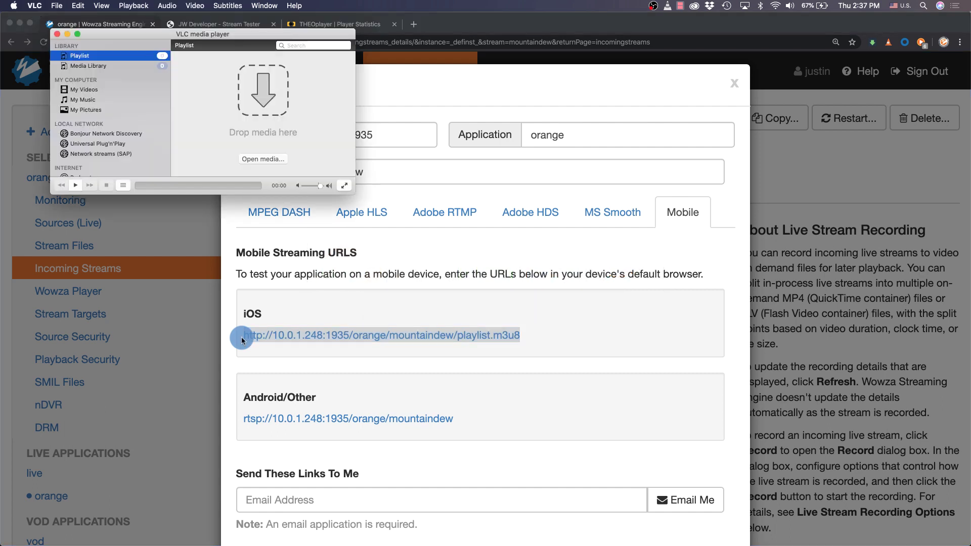
pyautogui.click(56, 6)
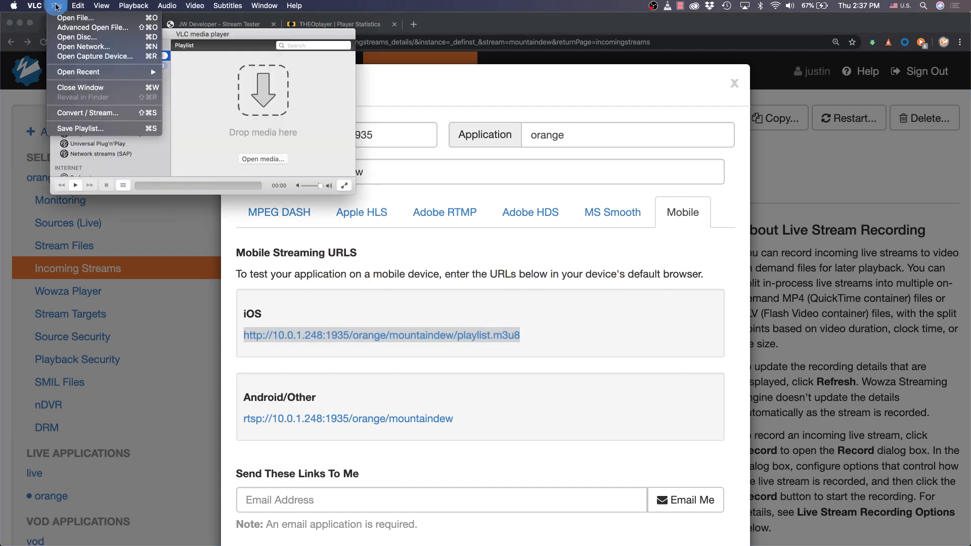
pyautogui.click(75, 49)
pyautogui.press('super+v')
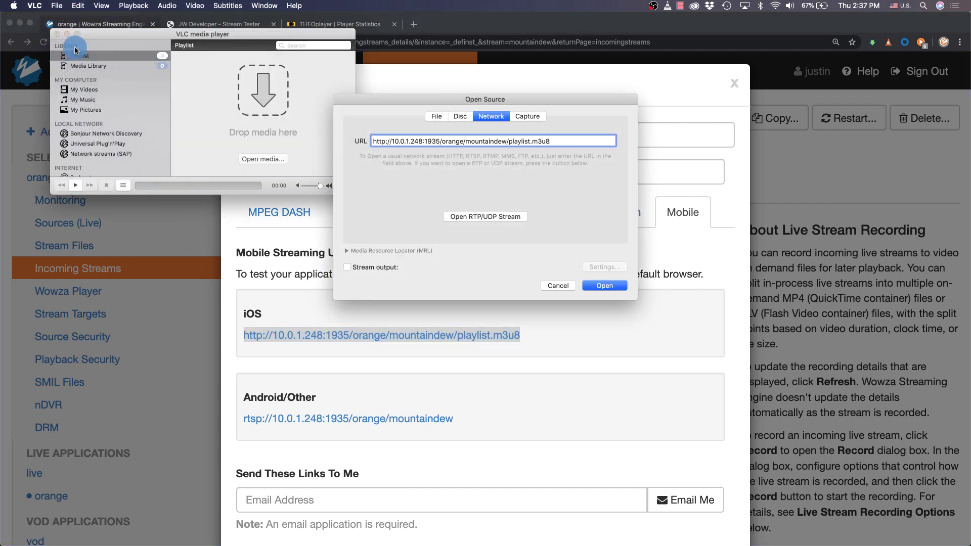
pyautogui.click(597, 286)
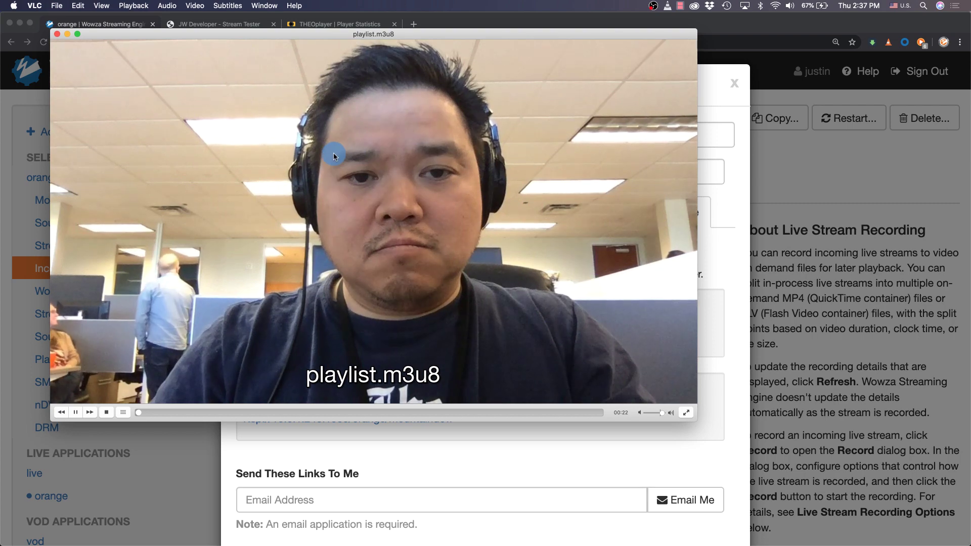
pyautogui.click(57, 33)
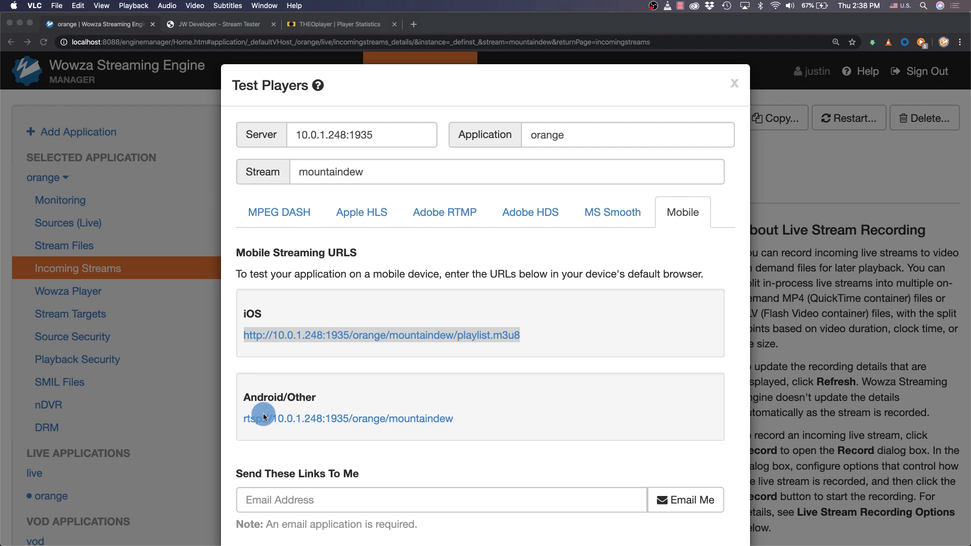
# Replace the THEOplayer sample URL with the Wowza mountaindew playlist.m3u8 URL, load it, and start playback.
pyautogui.click(214, 27)
pyautogui.click(329, 28)
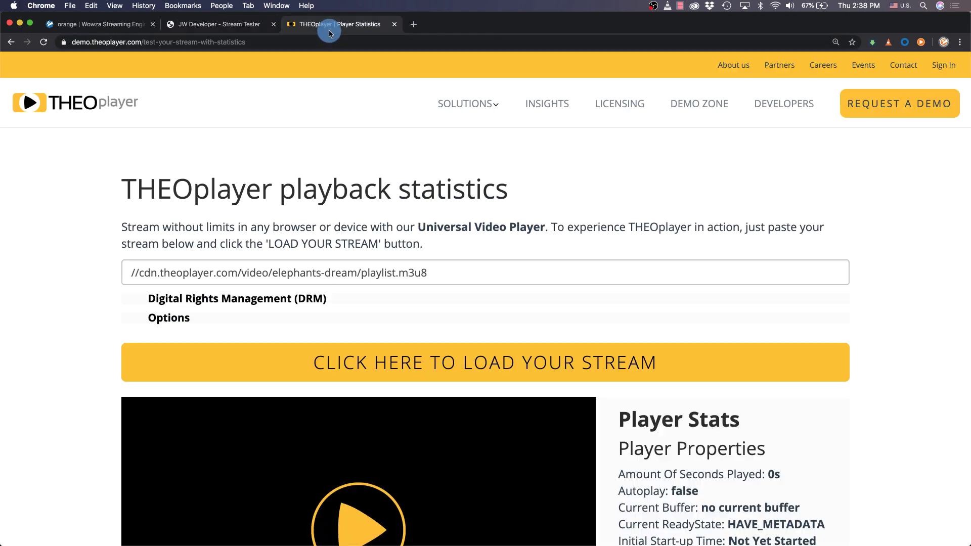
pyautogui.tripleClick(430, 273)
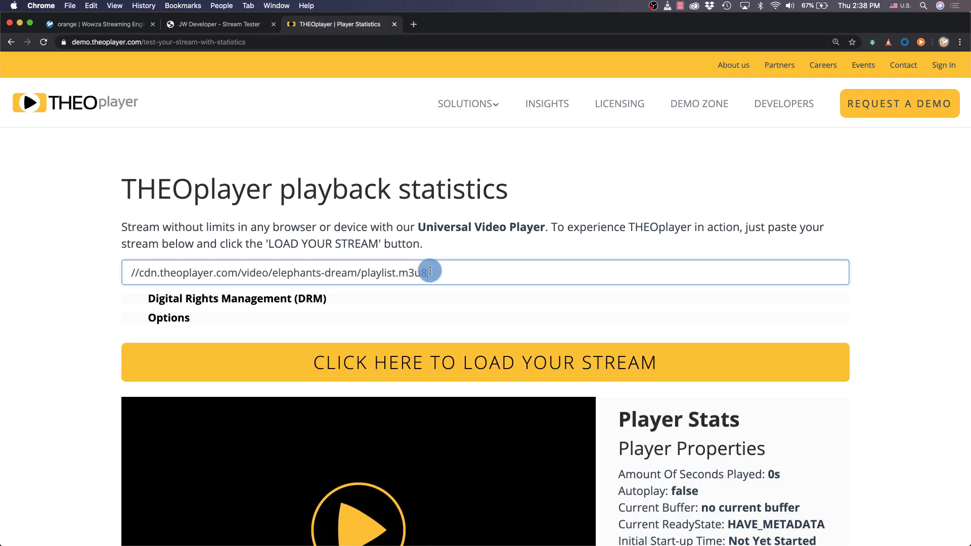
pyautogui.press('super+v')
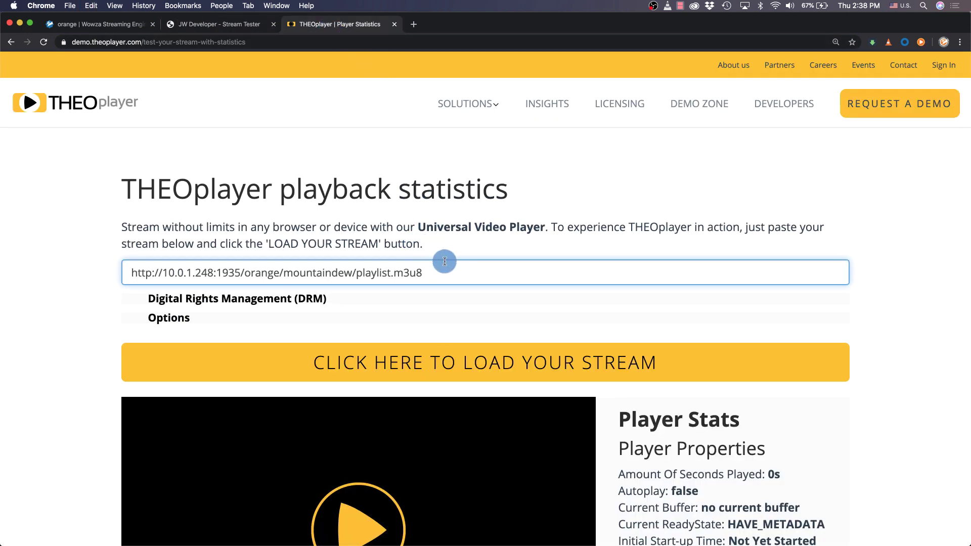
pyautogui.click(436, 364)
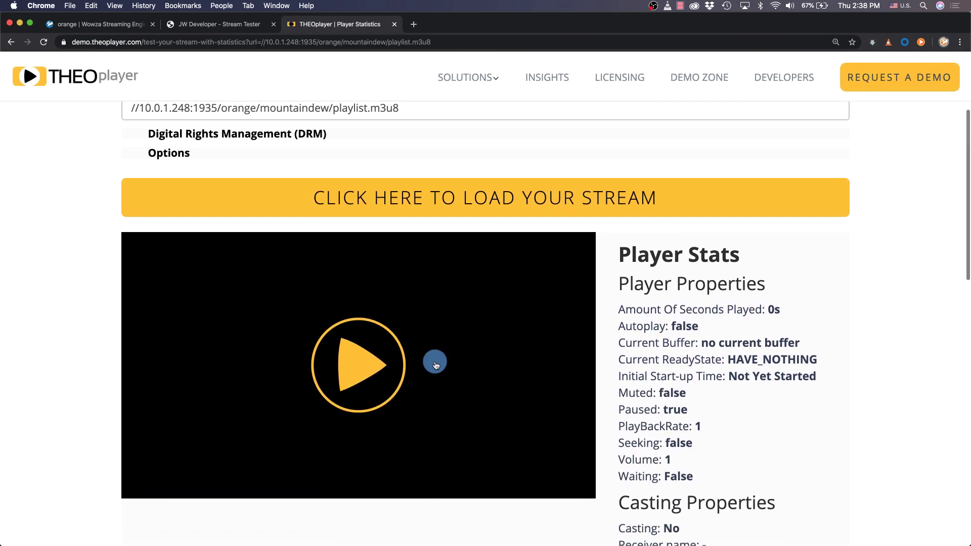
pyautogui.click(372, 367)
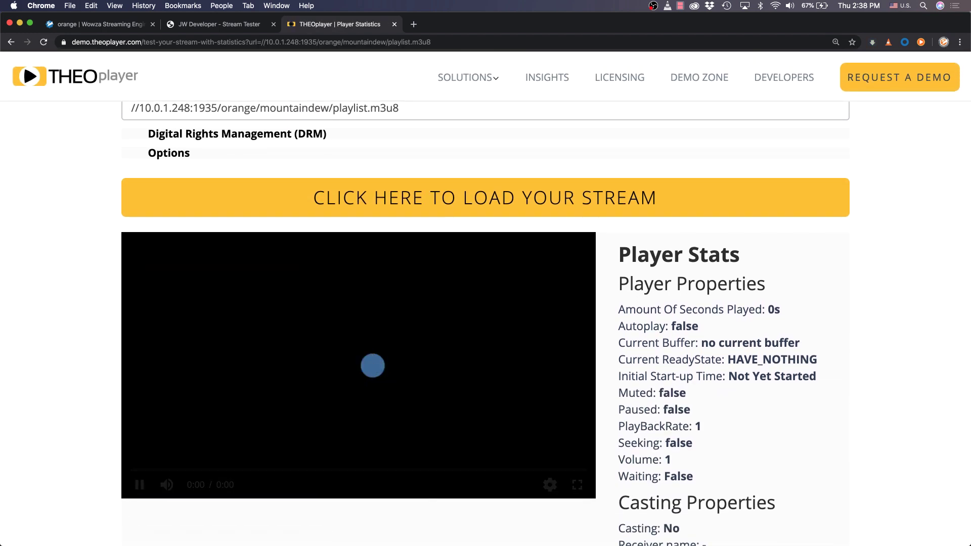